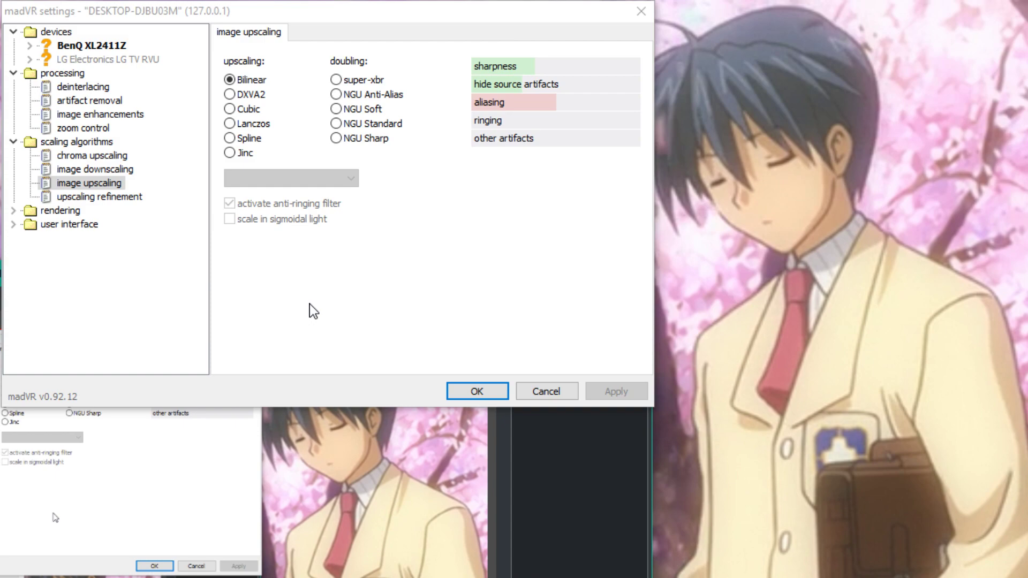
Examine the chroma upscaling settings and the available Cubic filter variants.
{"action": "left_click", "coordinate": [385, 291]}
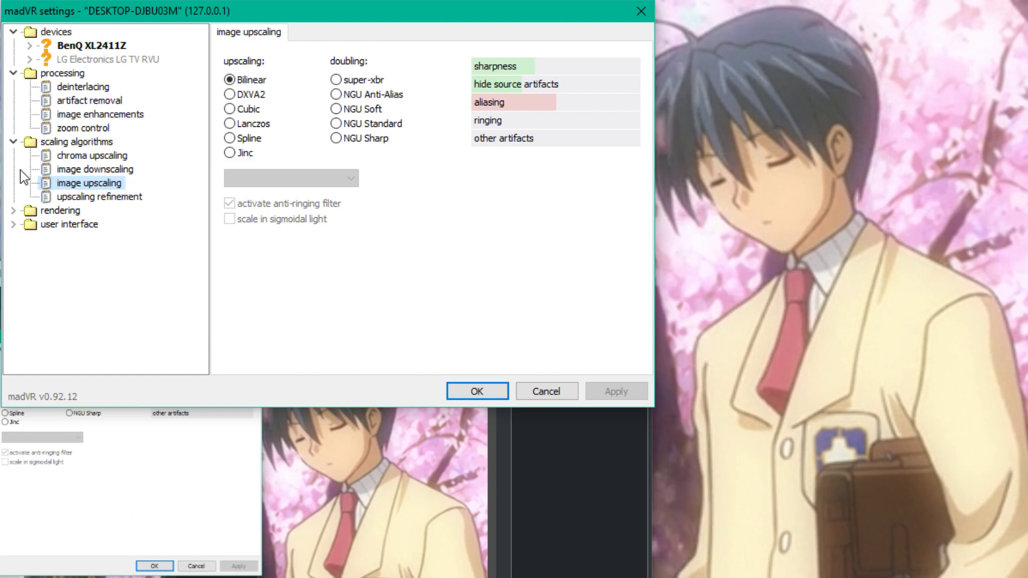
{"action": "left_click", "coordinate": [99, 156]}
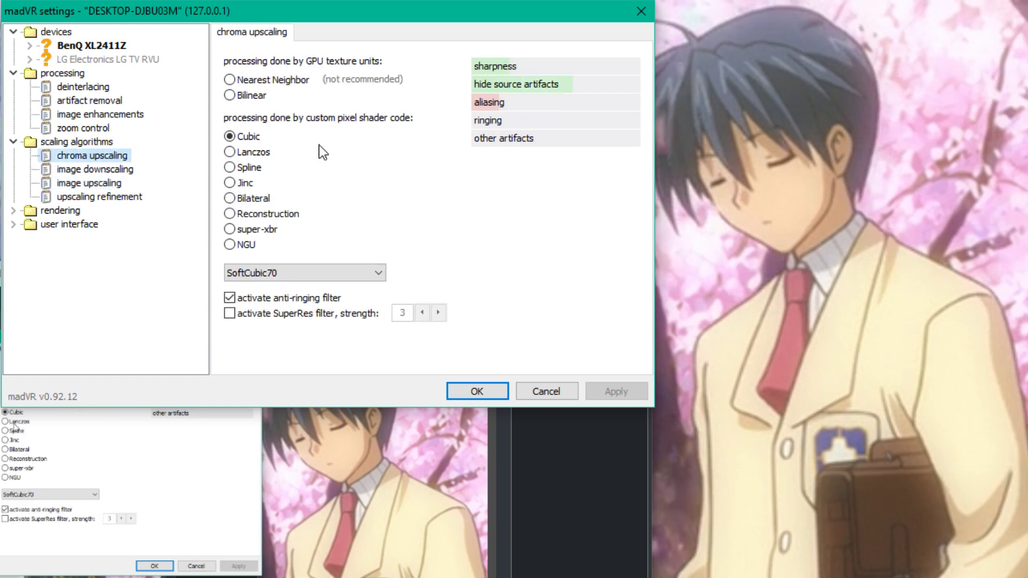
{"action": "left_click", "coordinate": [309, 279]}
{"action": "left_click", "coordinate": [310, 276]}
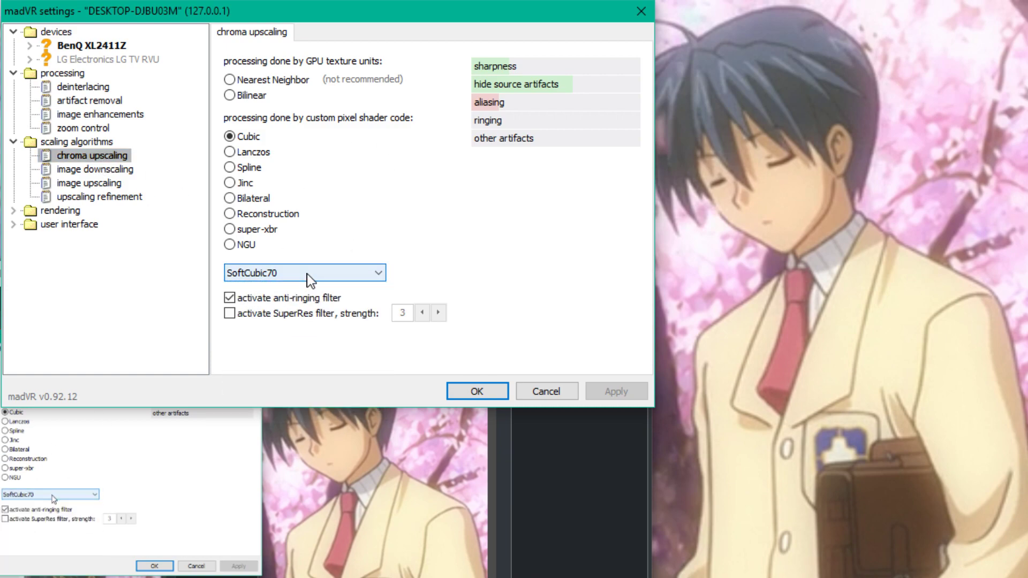
Set image upscaling to NGU Anti-Alias doubling, activated always as supersampling.
{"action": "left_click", "coordinate": [91, 184]}
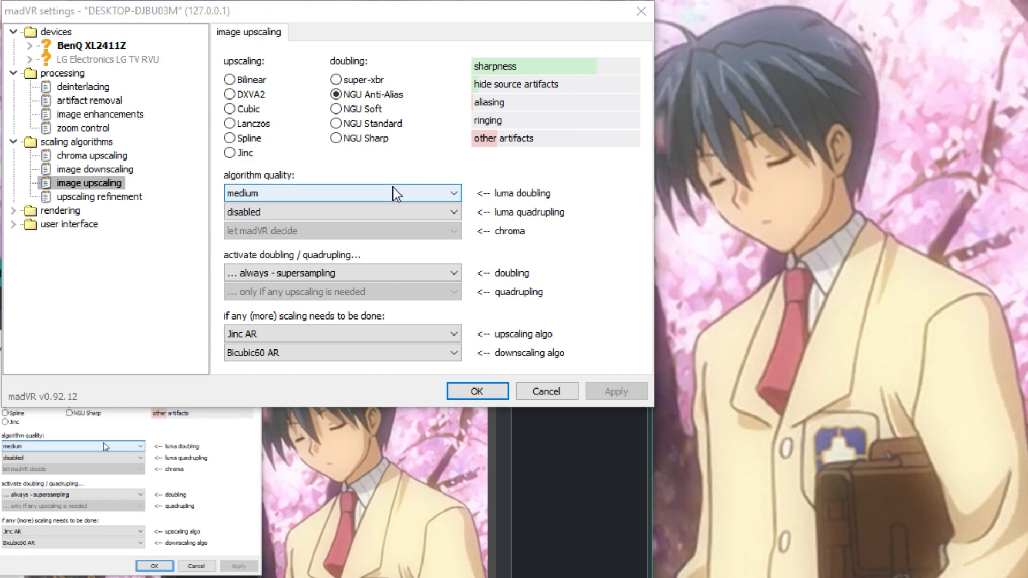
{"action": "left_click", "coordinate": [374, 271]}
{"action": "left_click", "coordinate": [298, 346]}
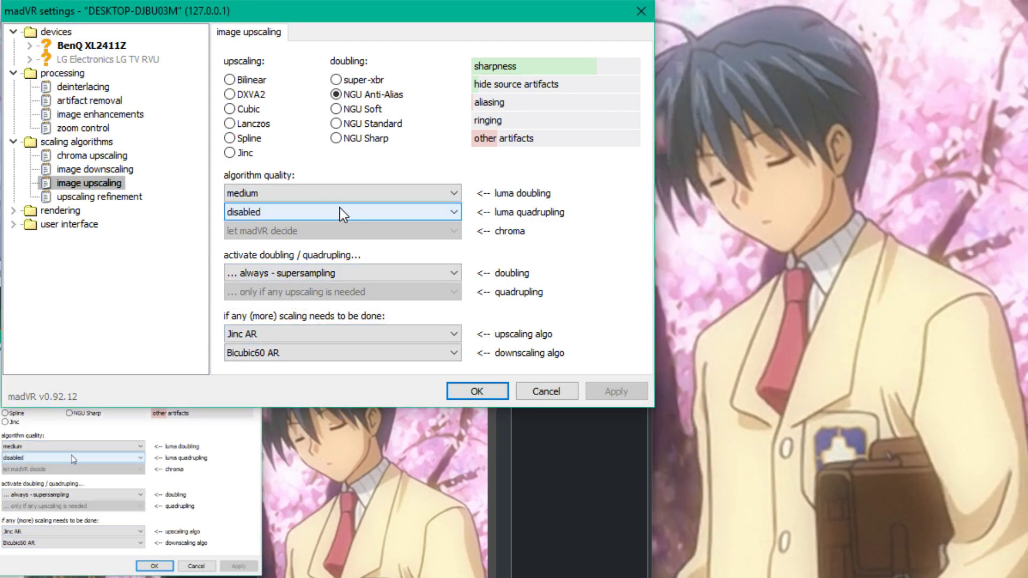
Set the luma doubling quality to medium and look over the other quality levels.
{"action": "left_click", "coordinate": [328, 199]}
{"action": "left_click", "coordinate": [553, 191]}
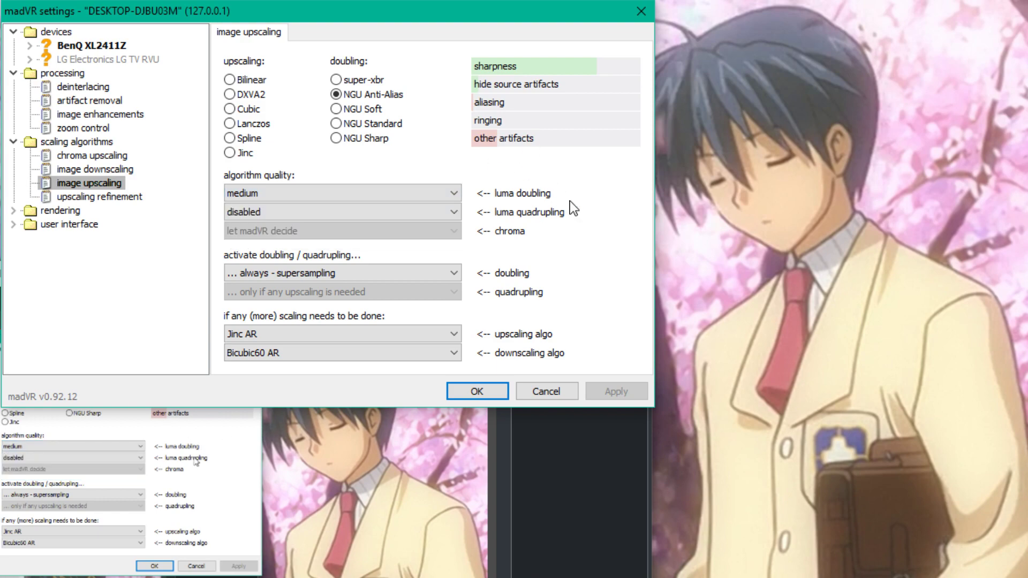
{"action": "left_click", "coordinate": [420, 192]}
{"action": "left_click", "coordinate": [257, 215]}
{"action": "left_click", "coordinate": [263, 194]}
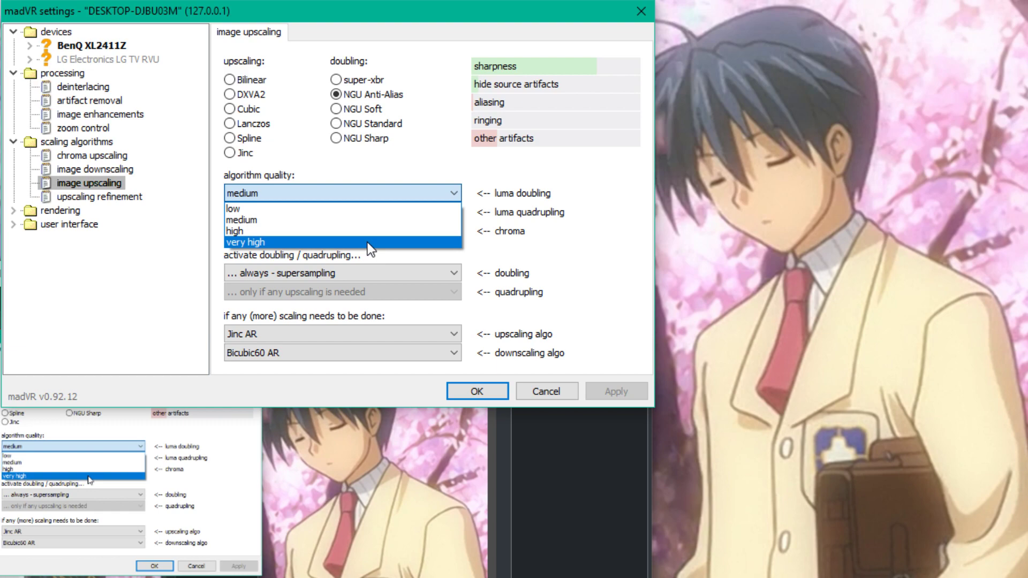
{"action": "left_click", "coordinate": [612, 202]}
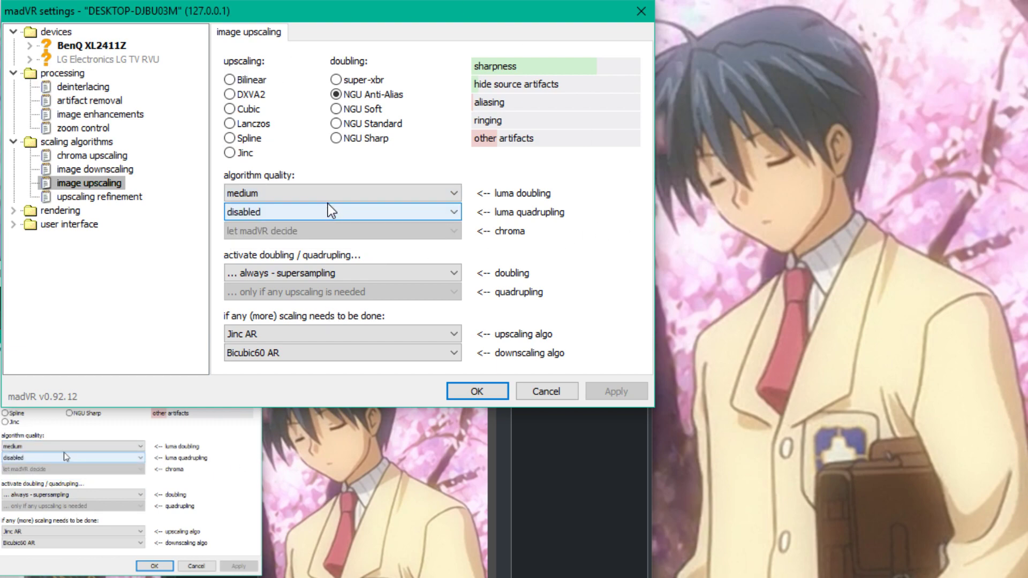
For any remaining scaling, use Jinc AR as the upscaling algorithm and Bicubic60 AR as the downscaling algorithm.
{"action": "left_click", "coordinate": [301, 334]}
{"action": "left_click", "coordinate": [257, 403]}
{"action": "left_click", "coordinate": [285, 353]}
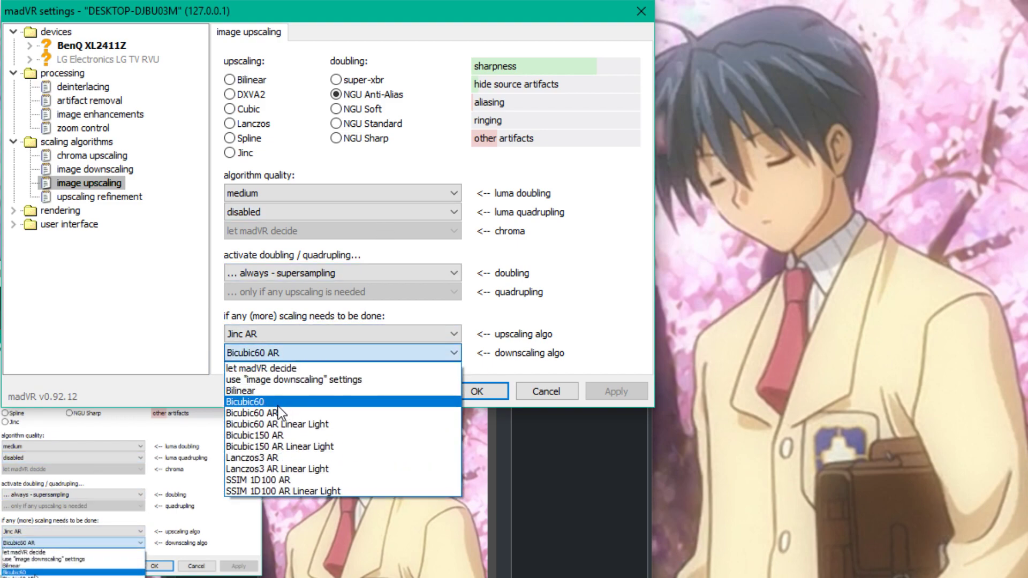
{"action": "left_click", "coordinate": [264, 411]}
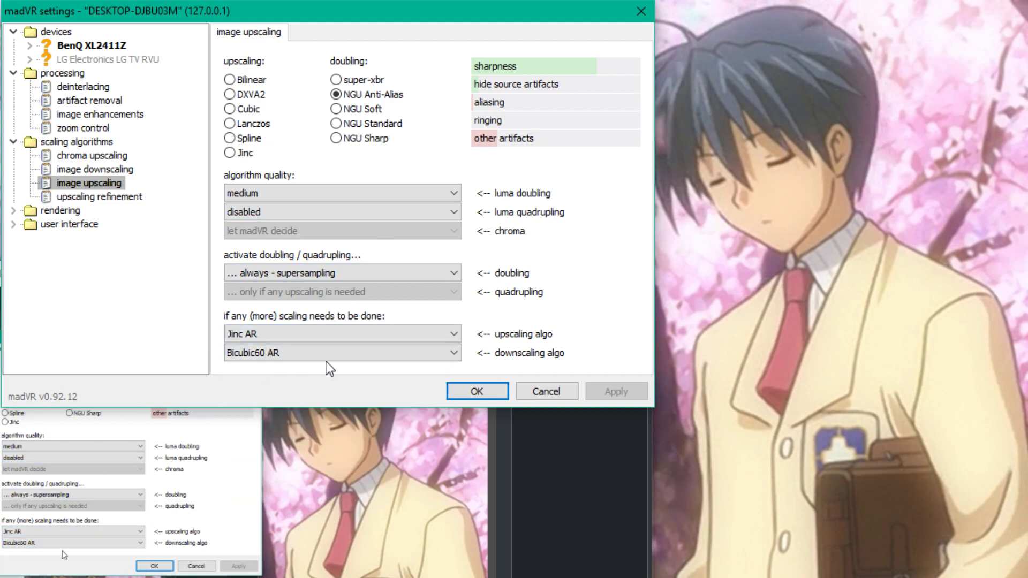
{"action": "double_click", "coordinate": [303, 337]}
{"action": "left_click", "coordinate": [314, 330]}
{"action": "left_click", "coordinate": [315, 331]}
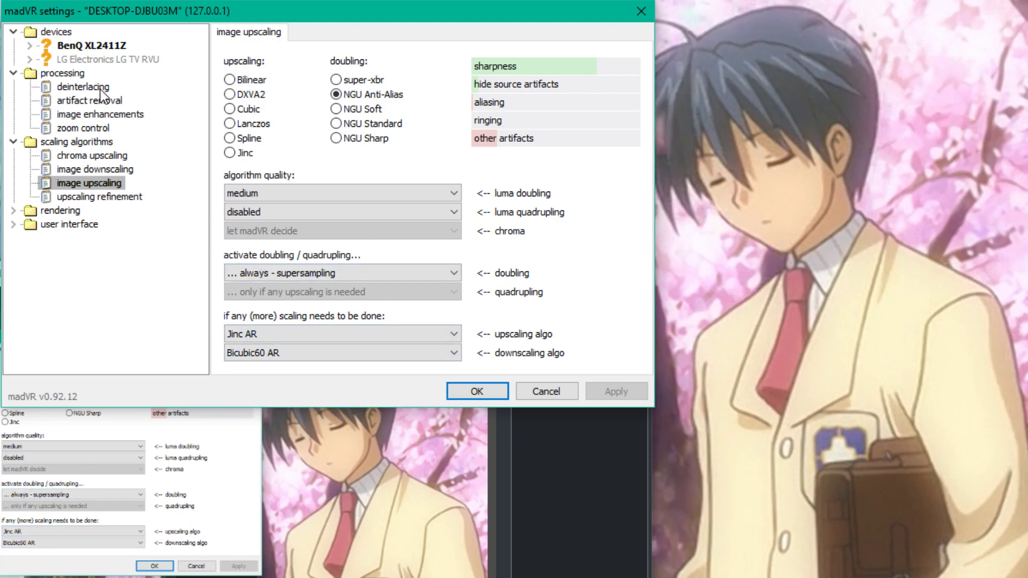
In the artifact removal settings, enable reduction of banding artifacts at high strength and reduction of ringing artifacts.
{"action": "left_click", "coordinate": [98, 100]}
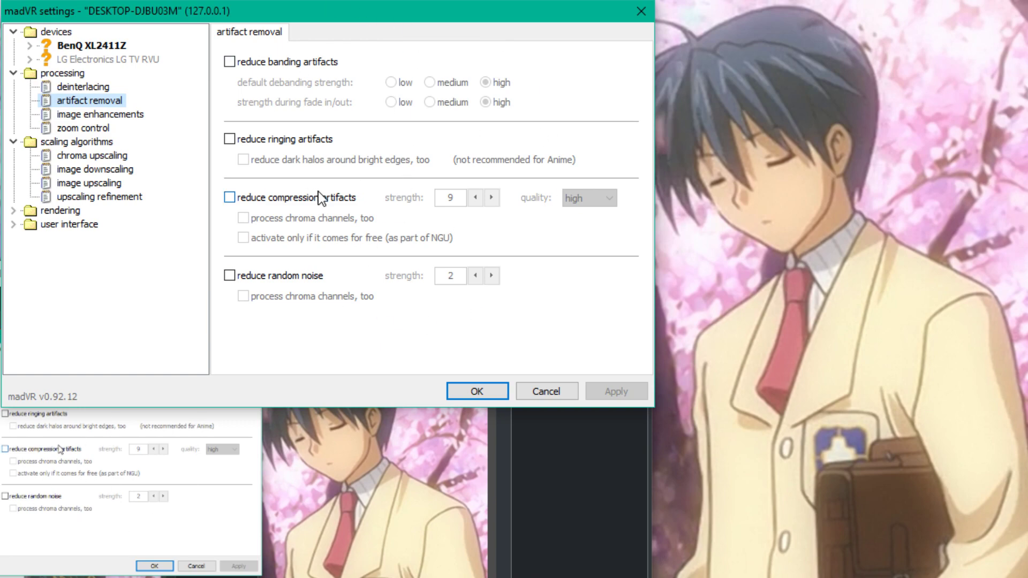
{"action": "left_click", "coordinate": [288, 61]}
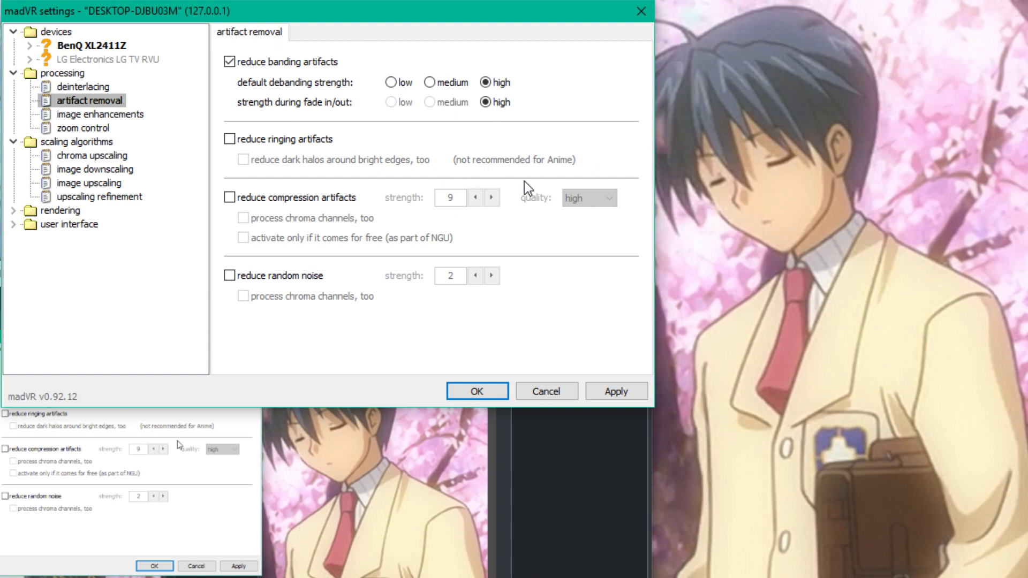
{"action": "left_click", "coordinate": [328, 138]}
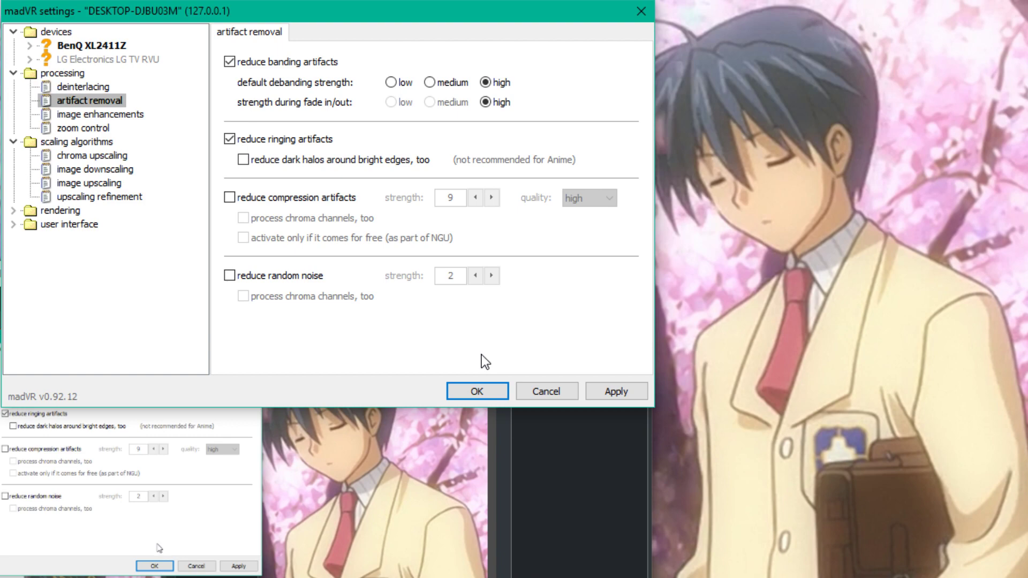
Compare the picture with and without compression artifact reduction, leave it enabled at strength 9 and high quality, and apply it.
{"action": "left_click", "coordinate": [302, 194]}
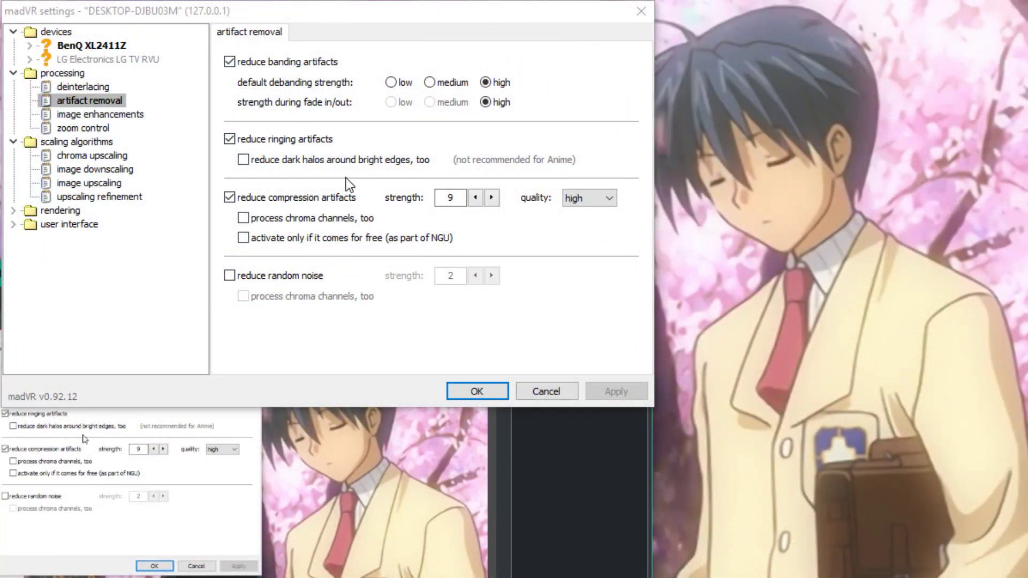
{"action": "left_click", "coordinate": [297, 196]}
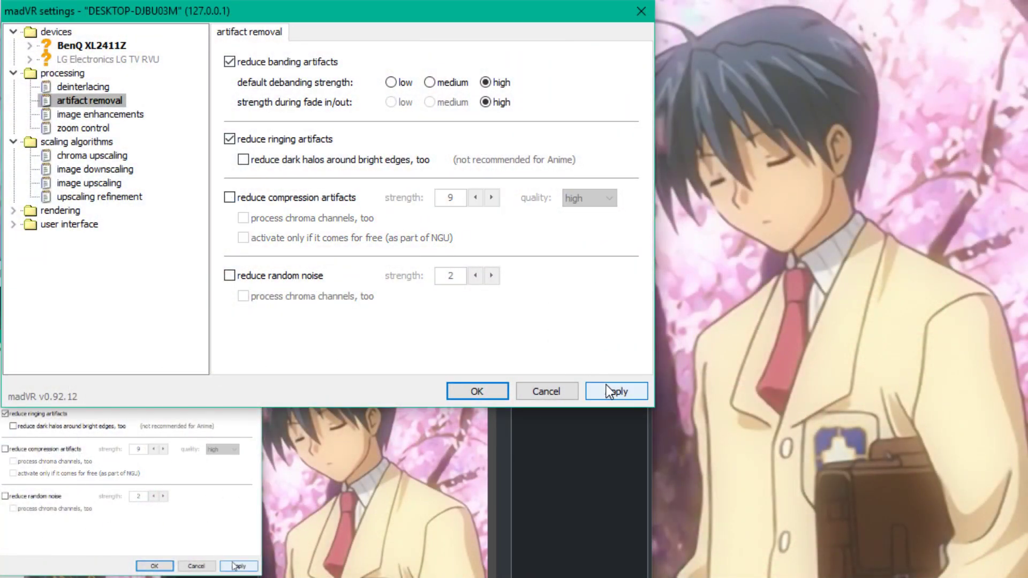
{"action": "left_click", "coordinate": [230, 197]}
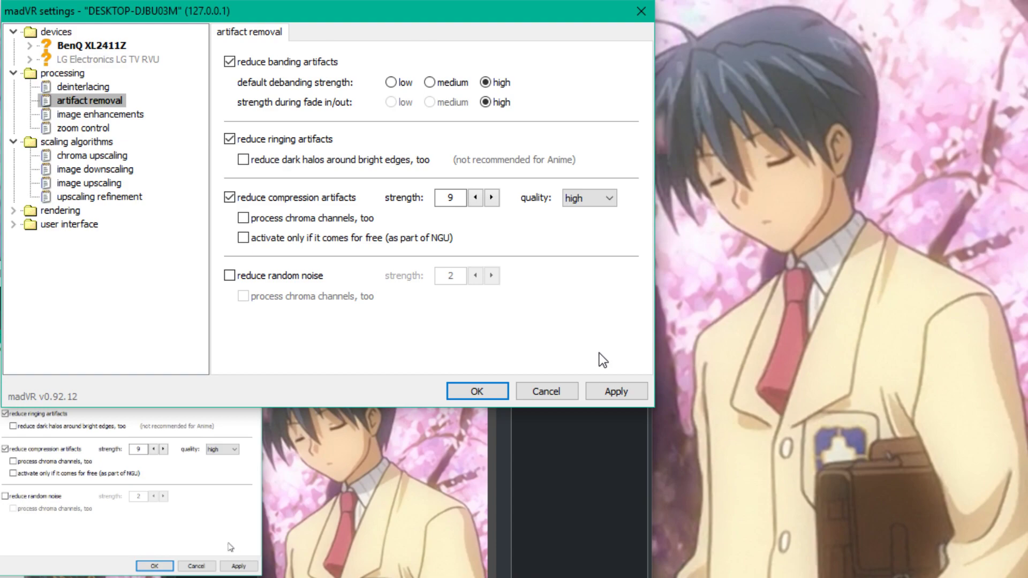
{"action": "left_click", "coordinate": [604, 386]}
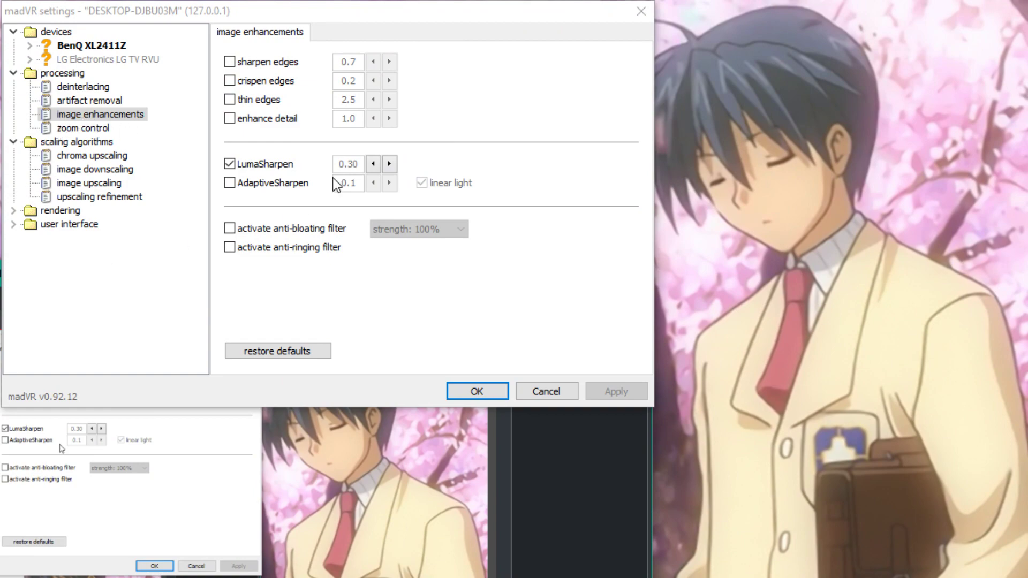
Use LumaSharpen at strength 0.32 as the only image enhancement.
{"action": "left_click", "coordinate": [265, 164]}
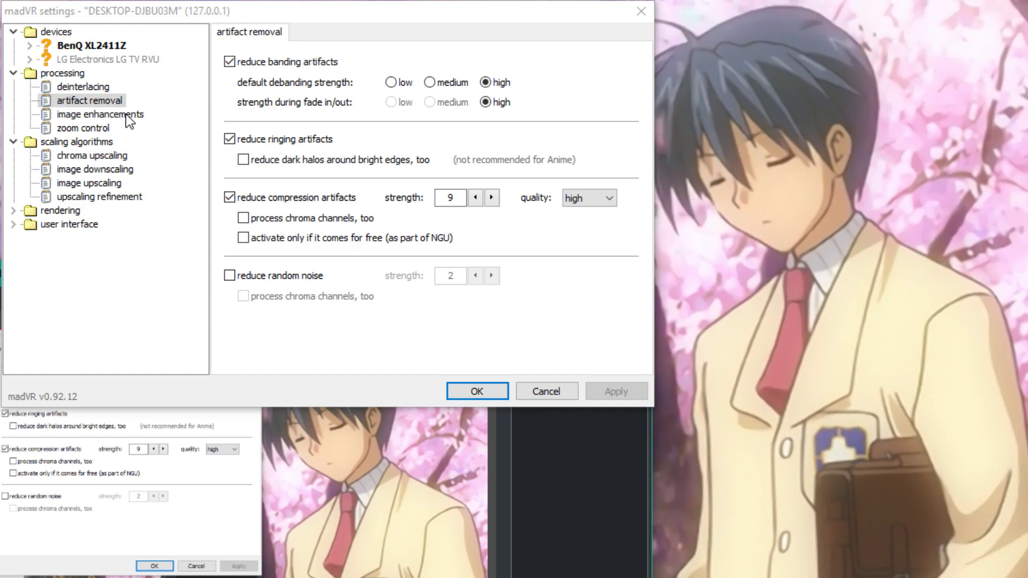
{"action": "left_click", "coordinate": [126, 114]}
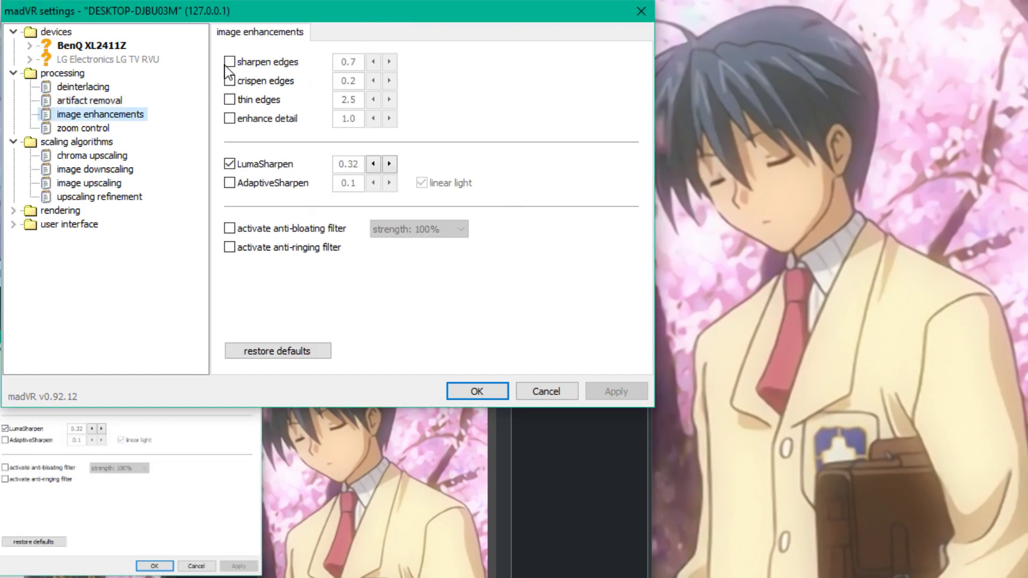
Review the artifact removal, chroma upscaling, image upscaling and image enhancement settings, and accept the configuration.
{"action": "left_click", "coordinate": [86, 100]}
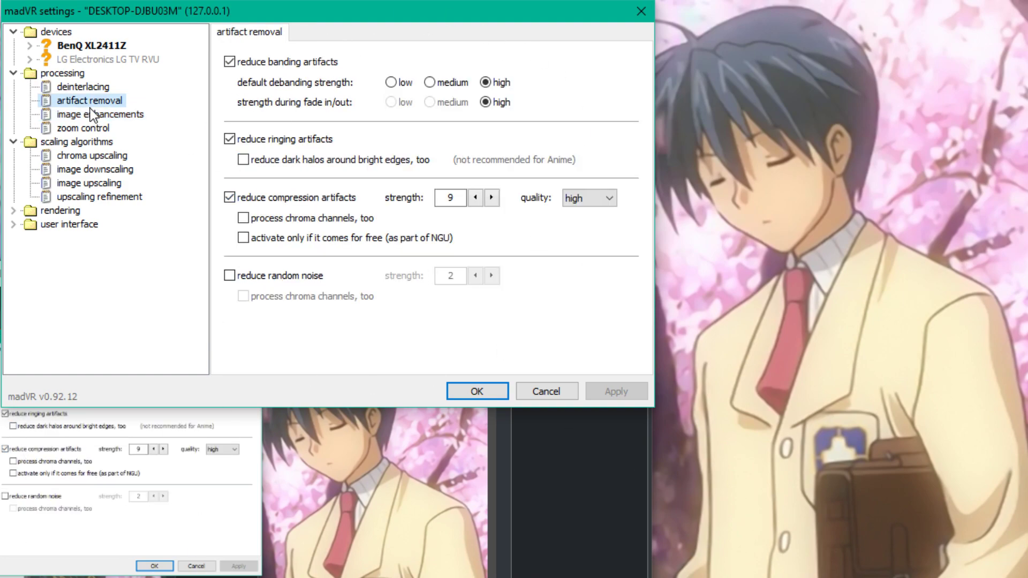
{"action": "left_click", "coordinate": [87, 156]}
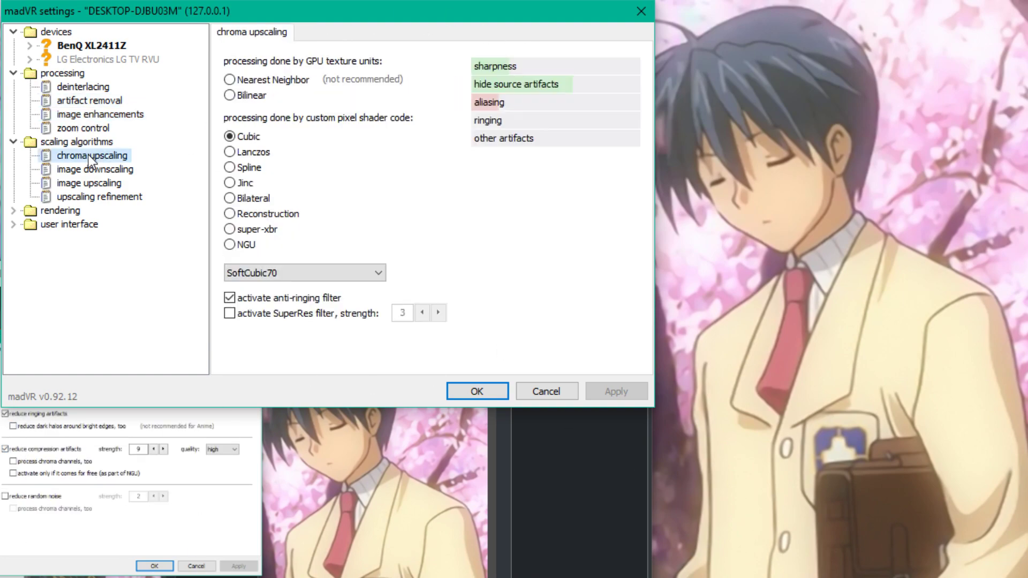
{"action": "left_click", "coordinate": [108, 184]}
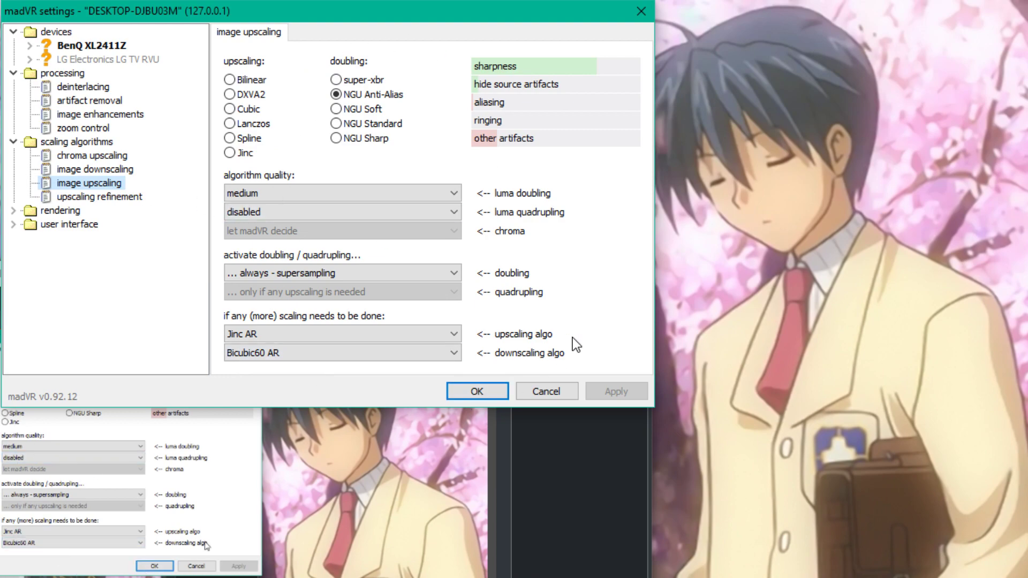
{"action": "left_click", "coordinate": [78, 116]}
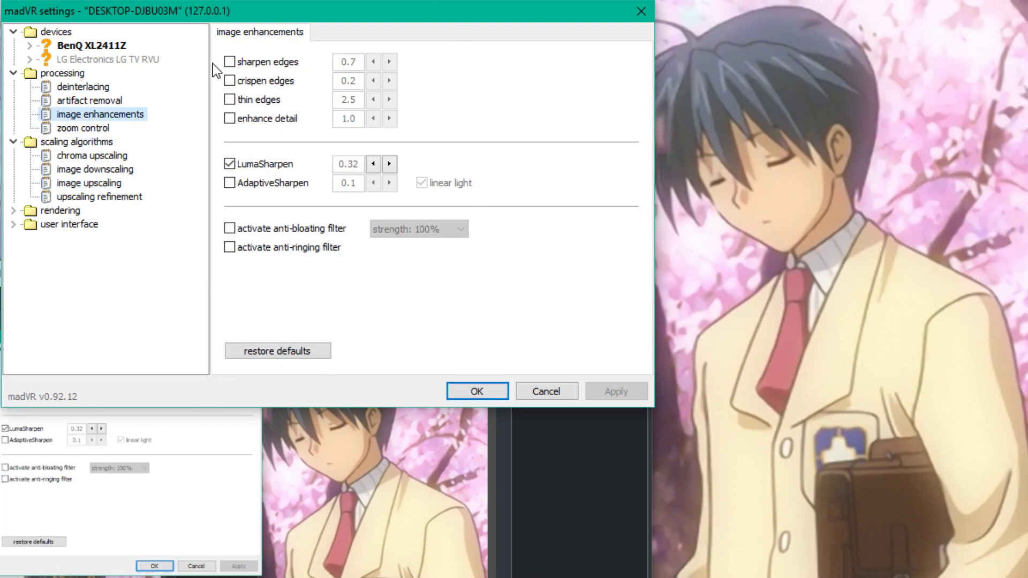
{"action": "left_click", "coordinate": [115, 102]}
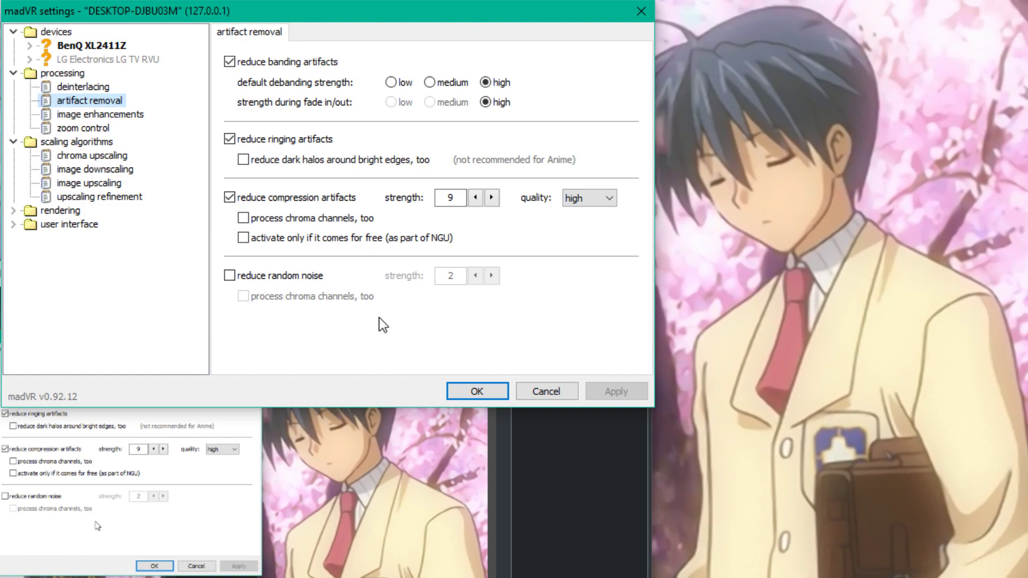
{"action": "left_click", "coordinate": [486, 392]}
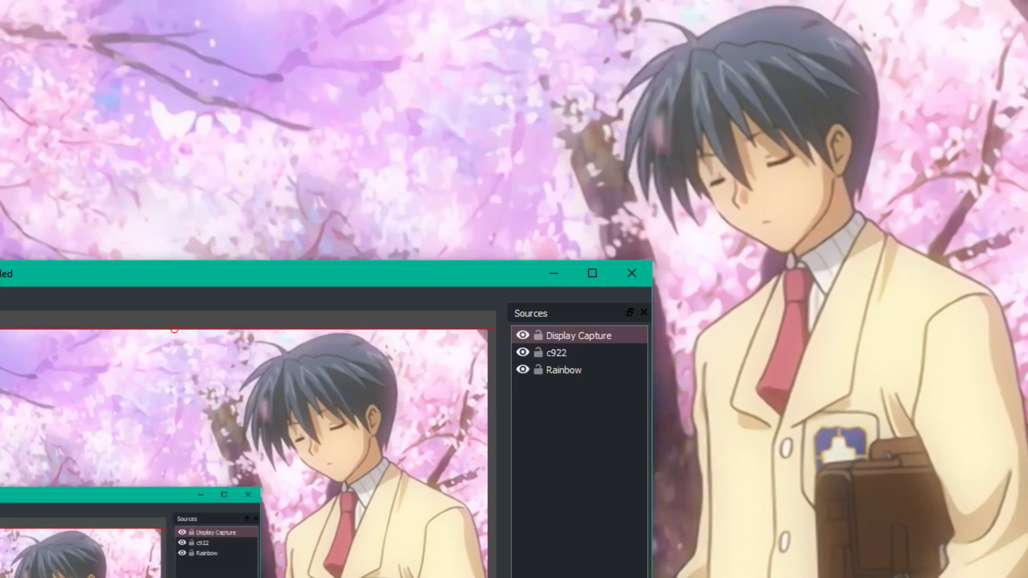